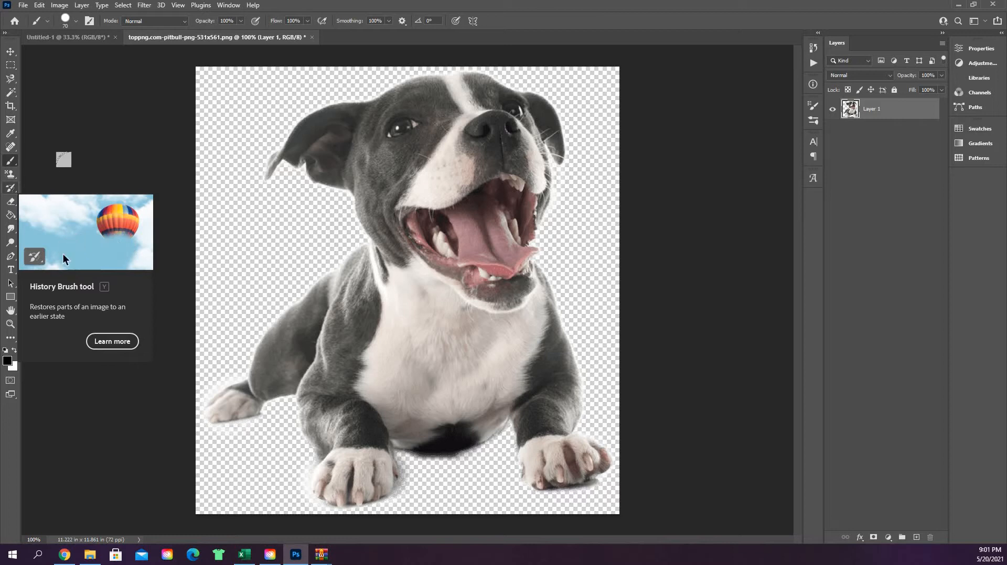
Step: Revert the image to its opening snapshot in the history and set that snapshot as the History Brush source
left_click(11, 189)
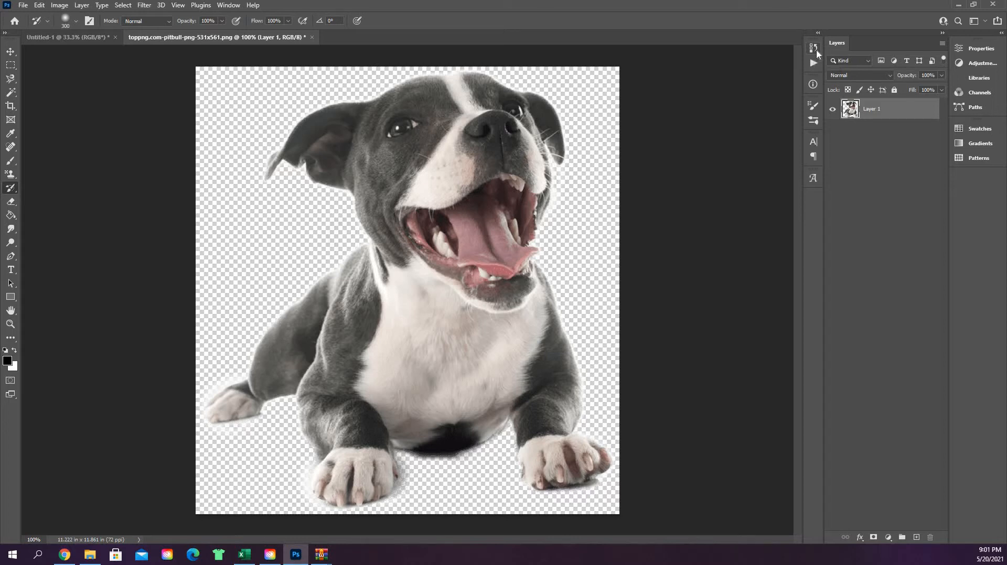
left_click(814, 47)
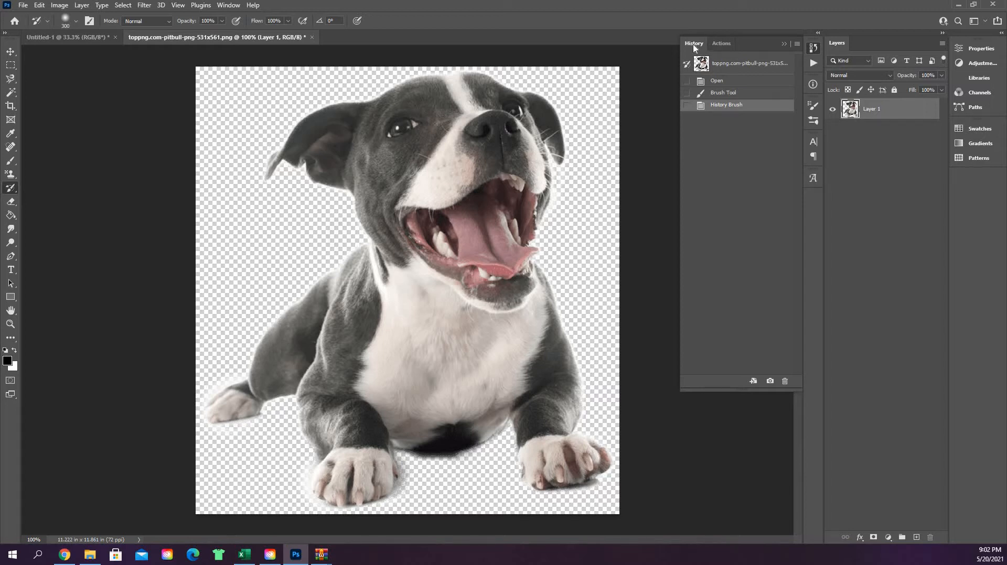
left_click(738, 64)
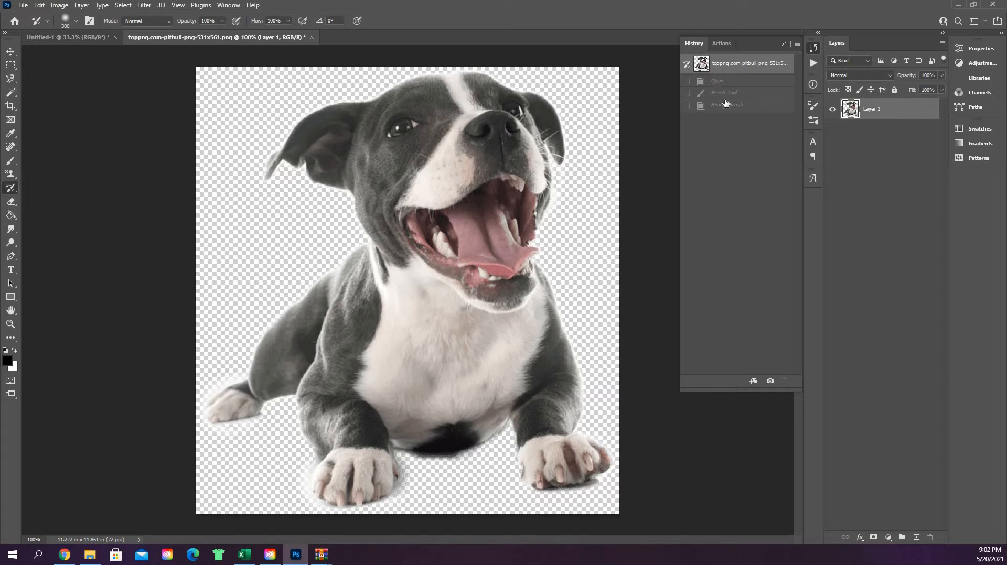
left_click(687, 93)
left_click(687, 63)
Step: Paint a black stroke with the Brush tool from the transparent background across the dog's cheek to its mouth
left_click(9, 164)
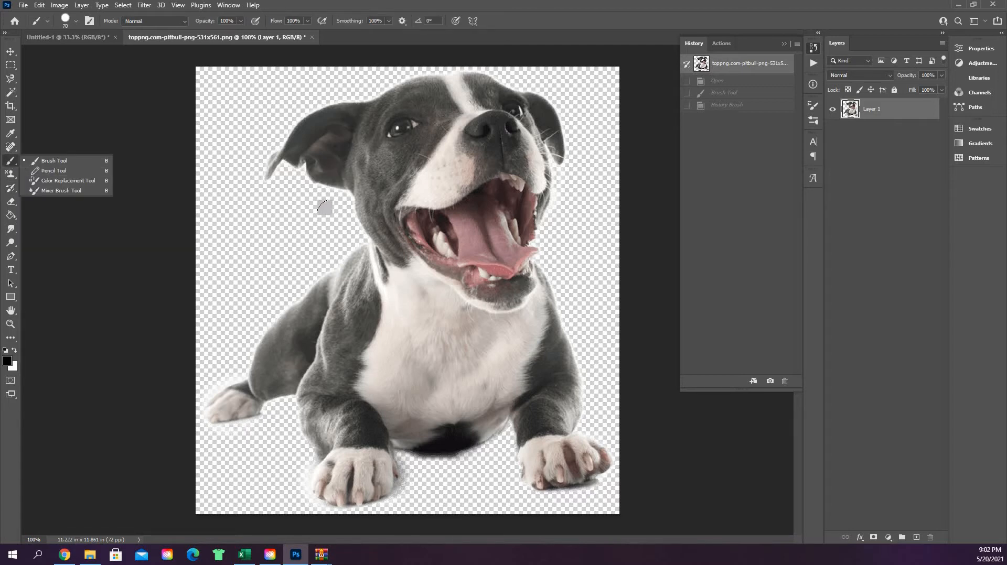
mouse_move(324, 209)
left_mouse_down()
mouse_move(350, 227)
mouse_move(412, 229)
left_mouse_up()
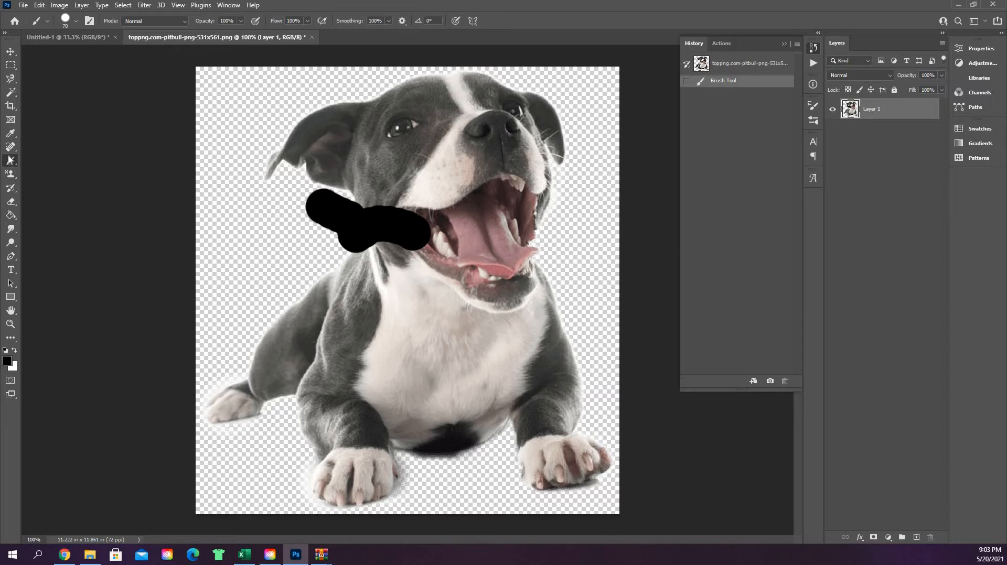
Step: Restore the dog's cheek under the black stroke using the History Brush with a hard round 300 px tip
right_click(11, 189)
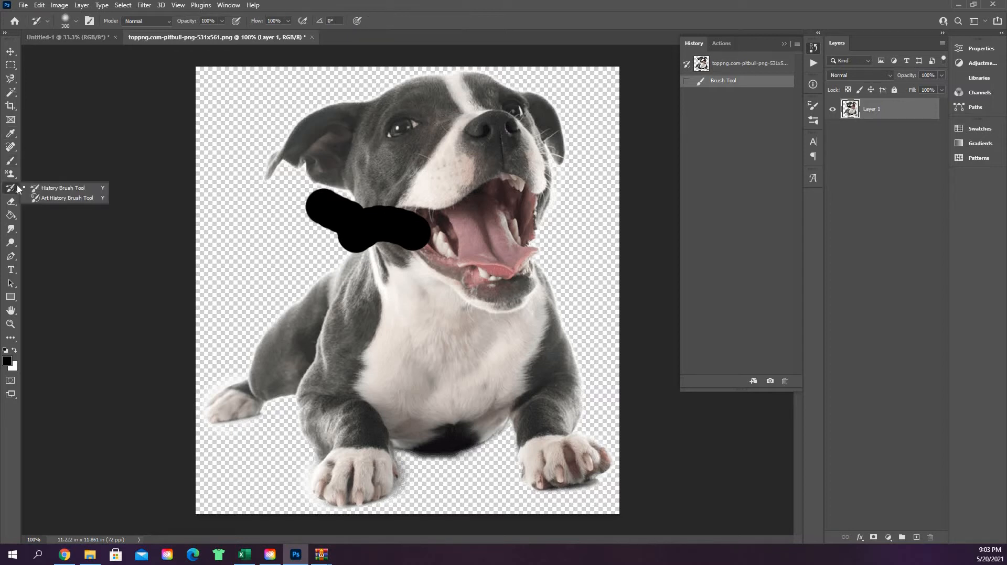
left_click(55, 190)
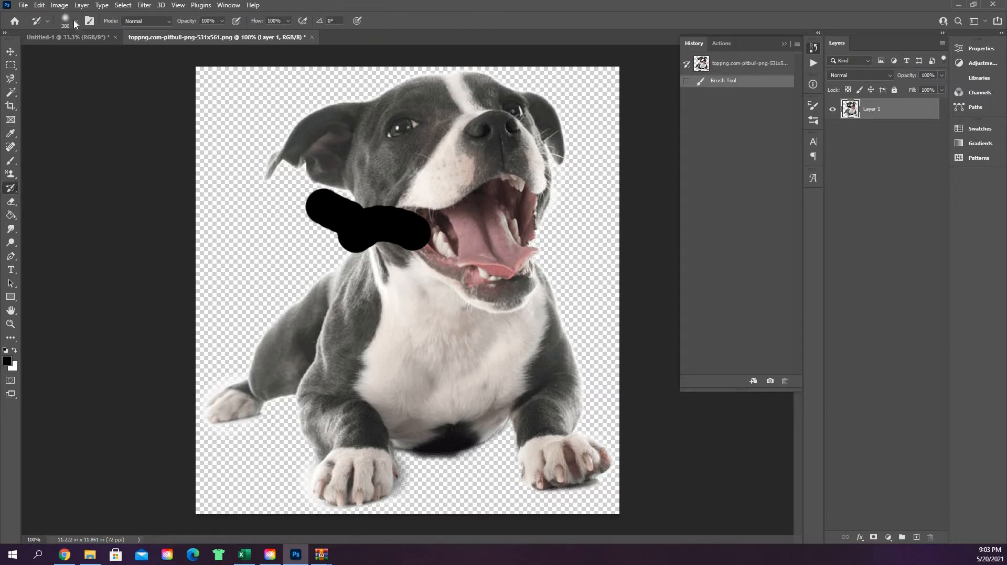
left_click(75, 21)
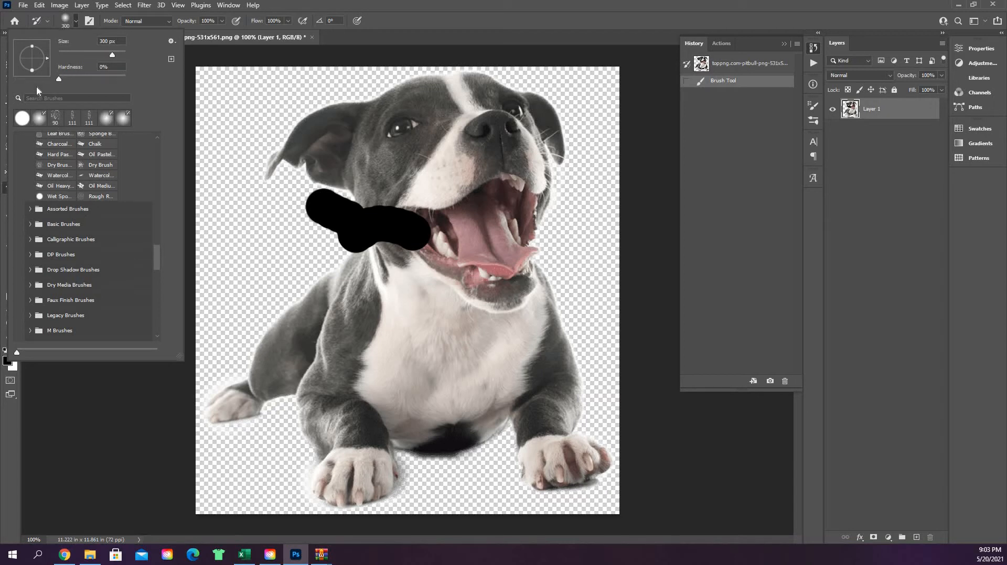
scroll(81, 192, "up", 10)
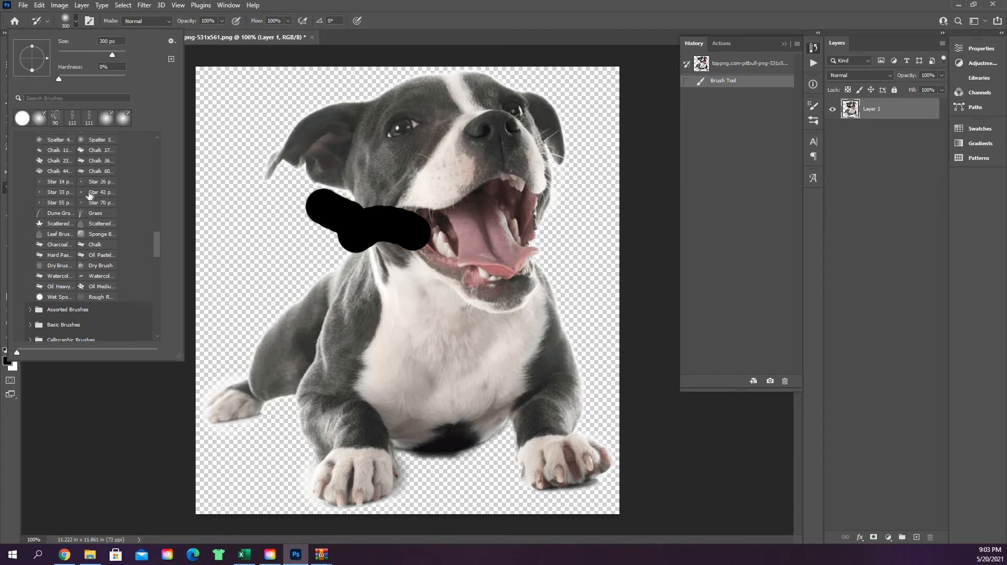
scroll(99, 232, "up", 8)
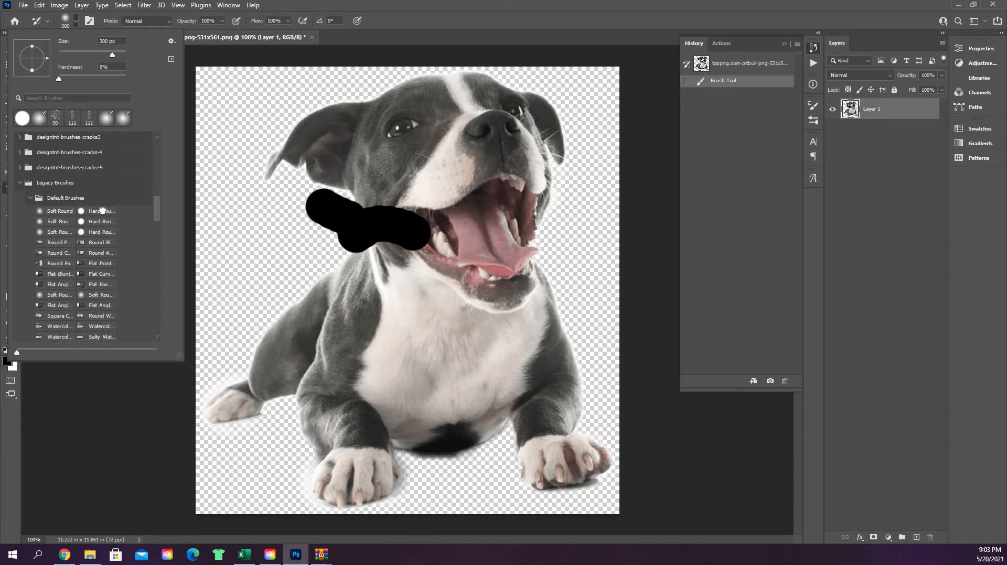
left_click(99, 210)
key("Return")
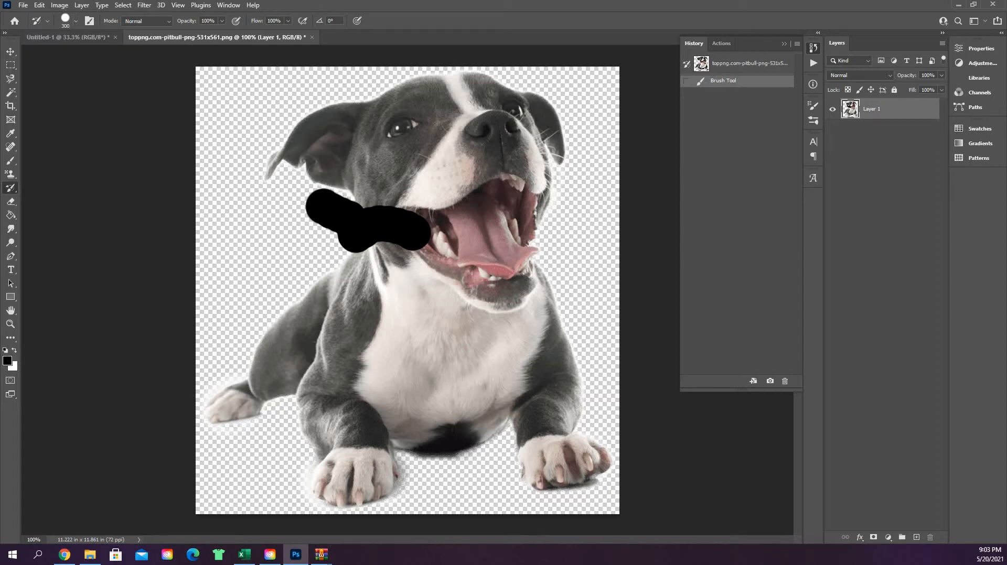
left_click_drag(319, 207, 417, 231)
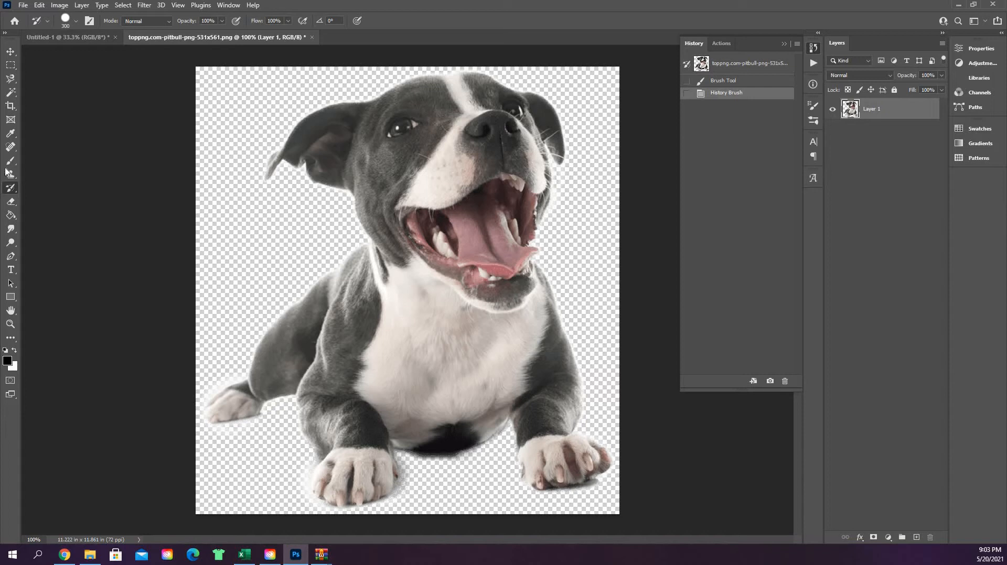
Step: Try the Art History Brush in Dab style at 90 px over the dog's cheek, ear, body and paws, and undo the strokes
right_click(23, 189)
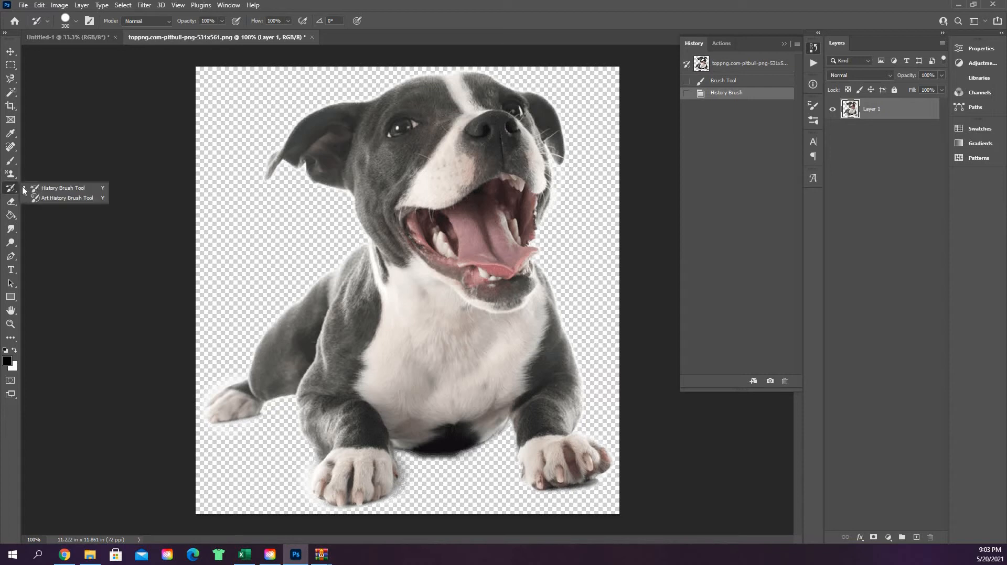
left_click(55, 197)
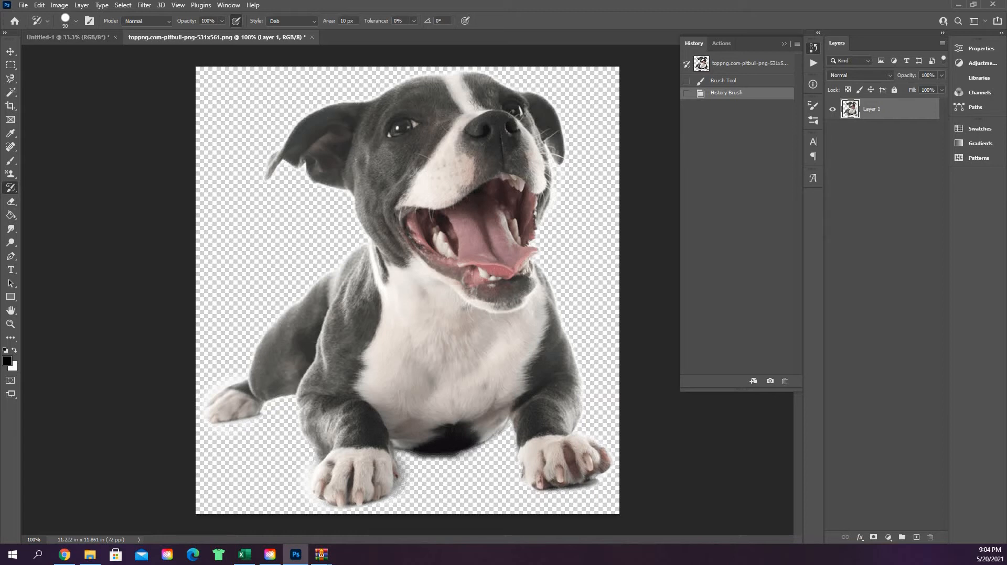
left_click(374, 174)
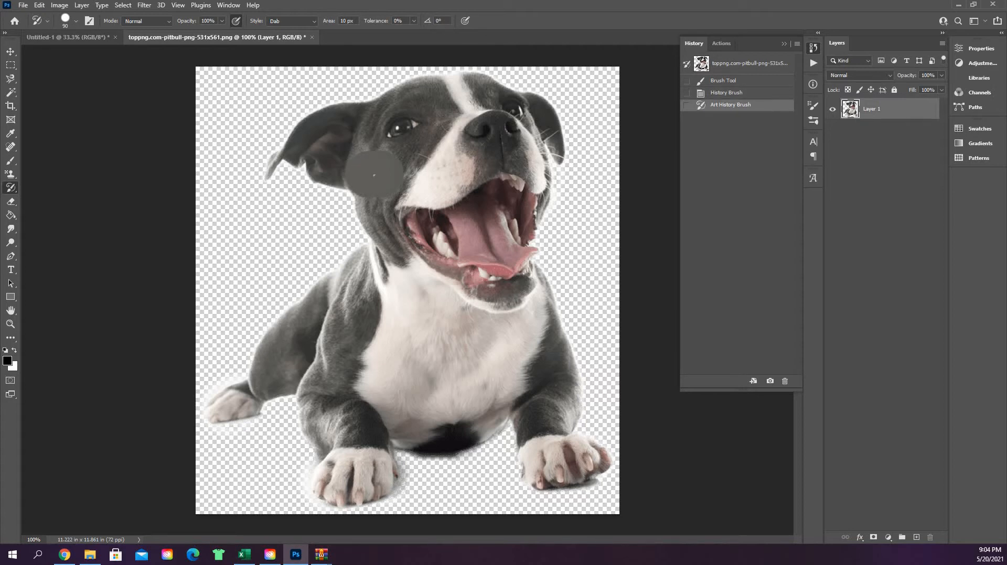
mouse_move(364, 180)
left_mouse_down()
mouse_move(389, 242)
mouse_move(373, 305)
mouse_move(369, 278)
mouse_move(230, 401)
left_mouse_up()
mouse_move(305, 363)
left_mouse_down()
mouse_move(333, 441)
mouse_move(369, 475)
mouse_move(354, 399)
mouse_move(359, 333)
mouse_move(398, 283)
left_mouse_up()
mouse_move(368, 160)
left_mouse_down()
mouse_move(378, 167)
mouse_move(283, 138)
mouse_move(414, 113)
mouse_move(446, 91)
left_mouse_up()
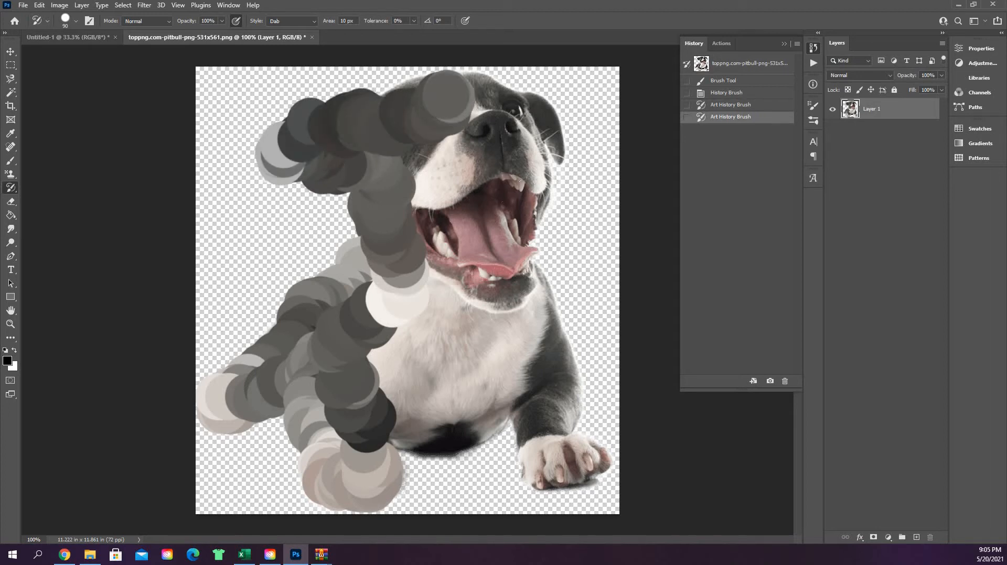
key("ctrl+z")
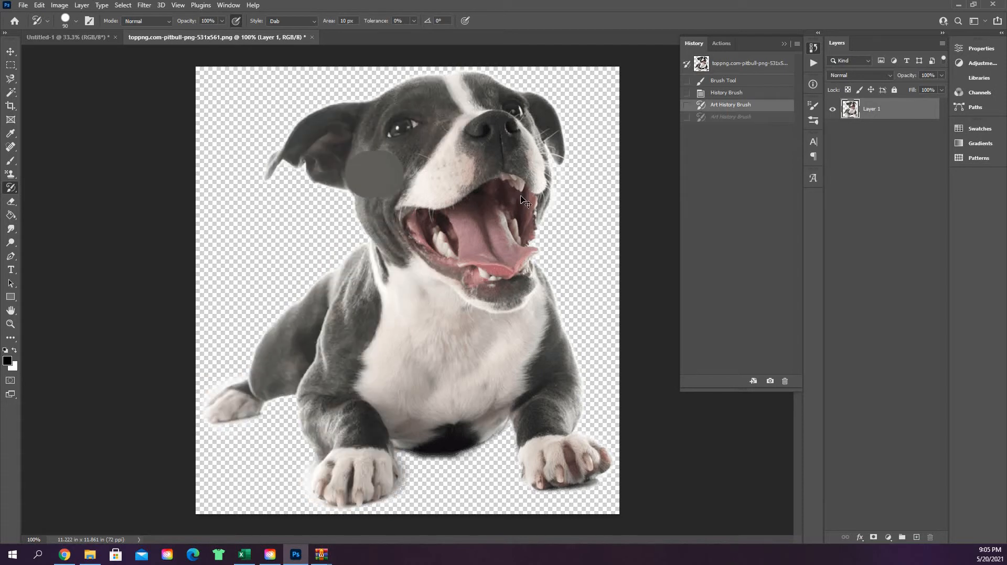
key("ctrl+z")
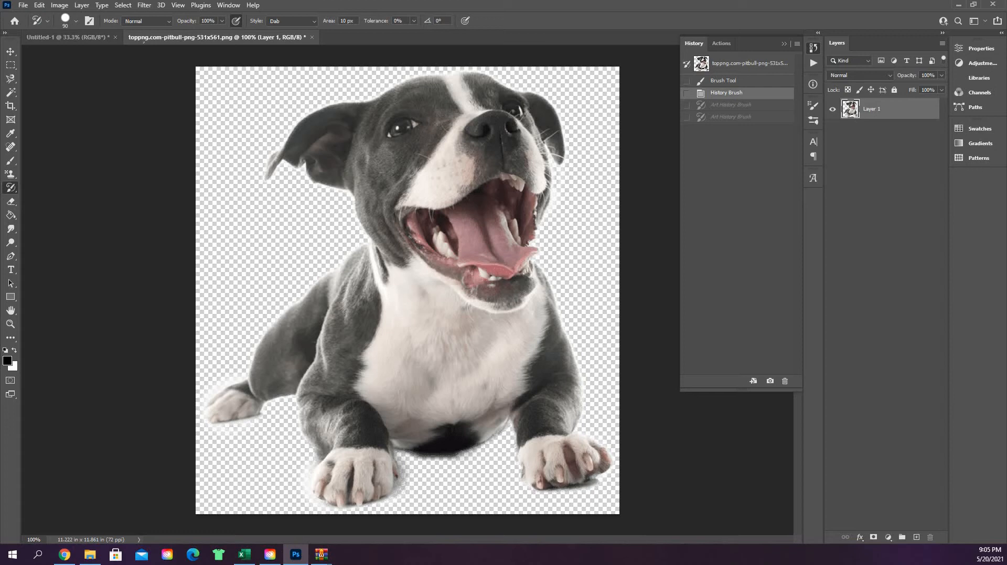
Step: Reduce the Art History Brush size to 8 px and keep its blending mode at Normal
left_click(76, 22)
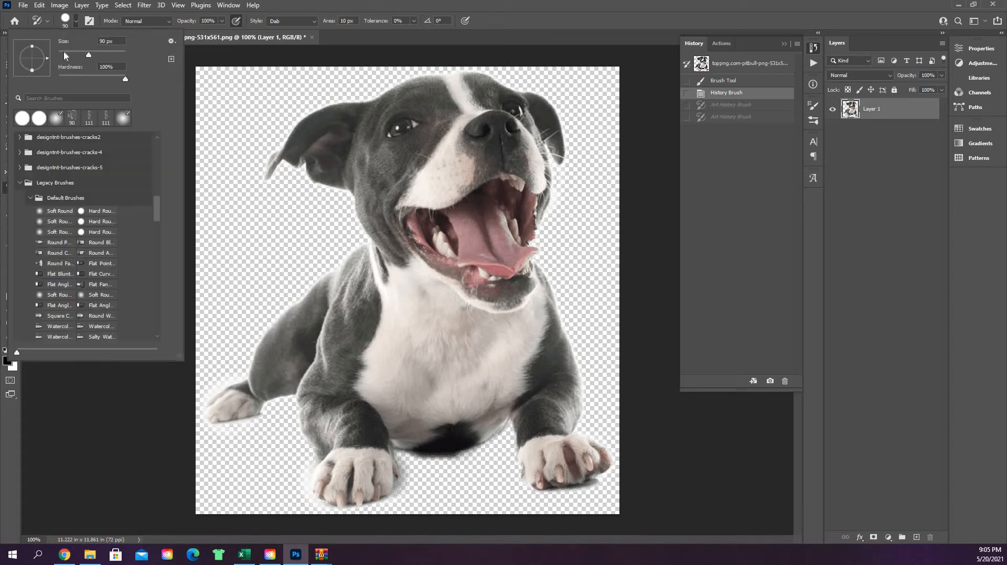
left_click_drag(64, 51, 58, 52)
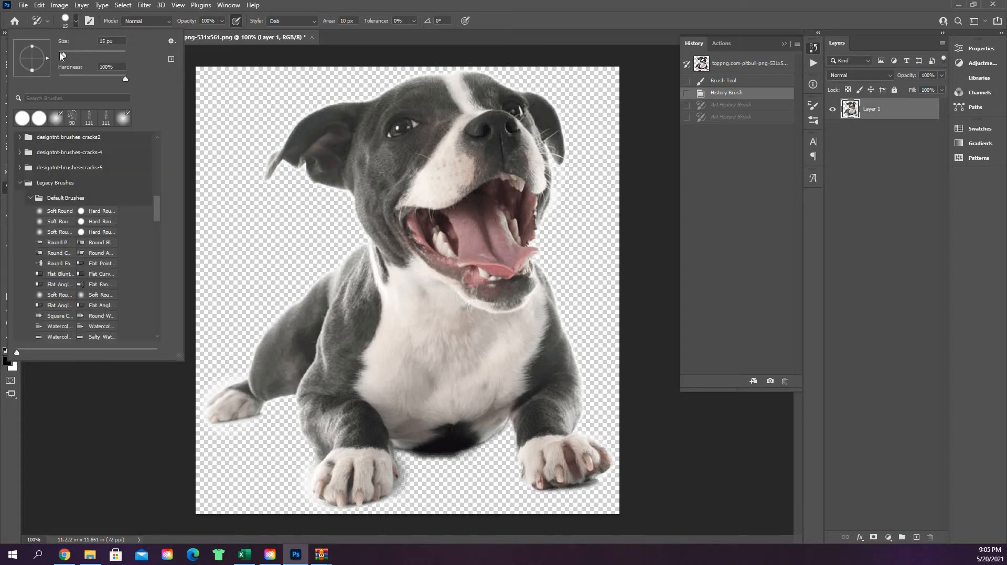
left_click(387, 157)
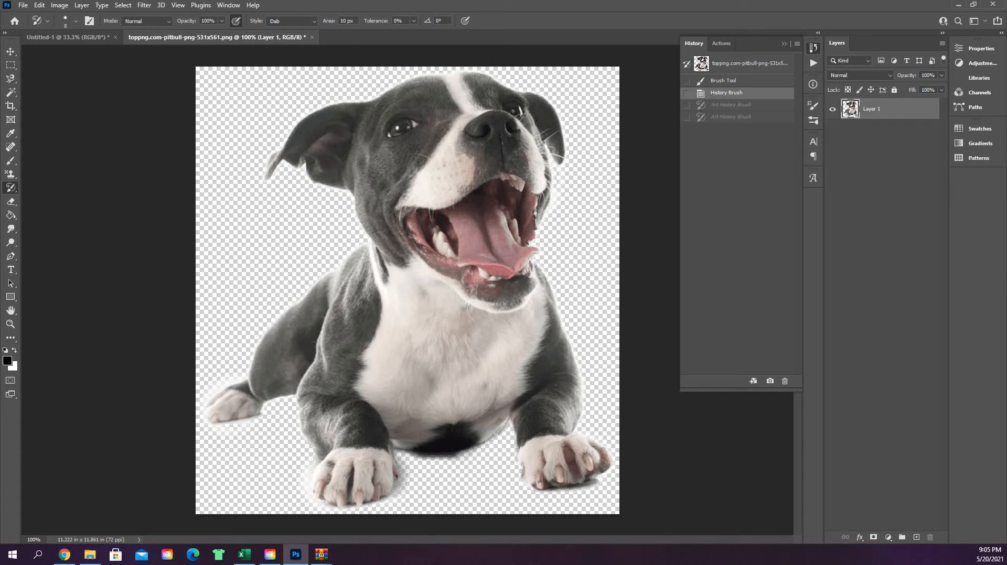
left_click(169, 22)
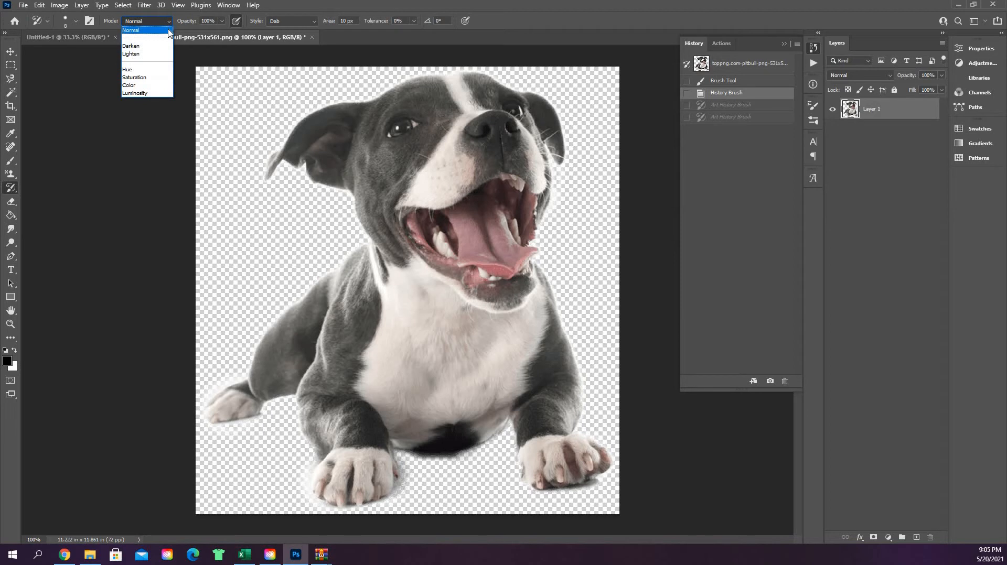
left_click(168, 30)
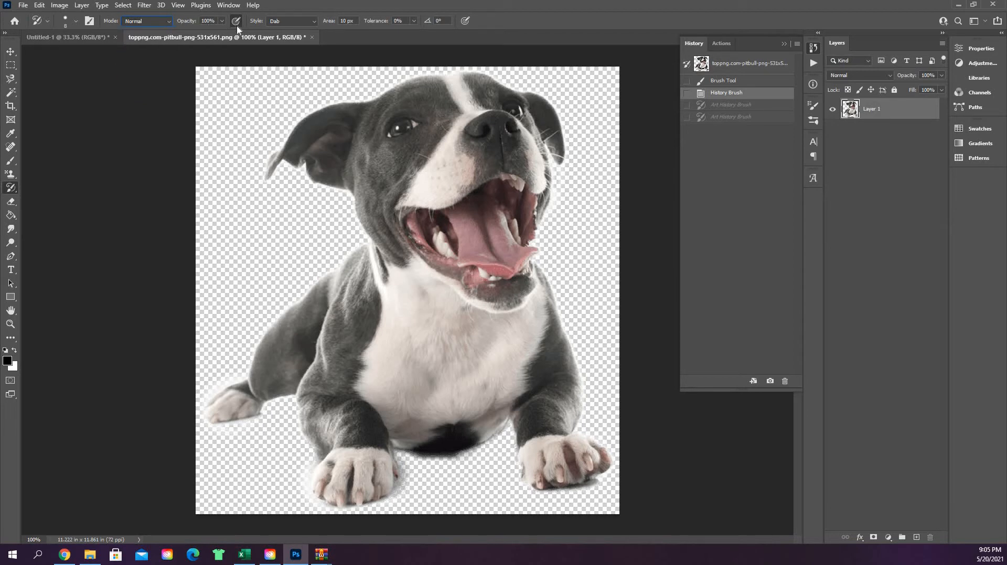
Step: Set the brush style to Tight Short and paint over the fur on the dog's cheek
left_click(314, 21)
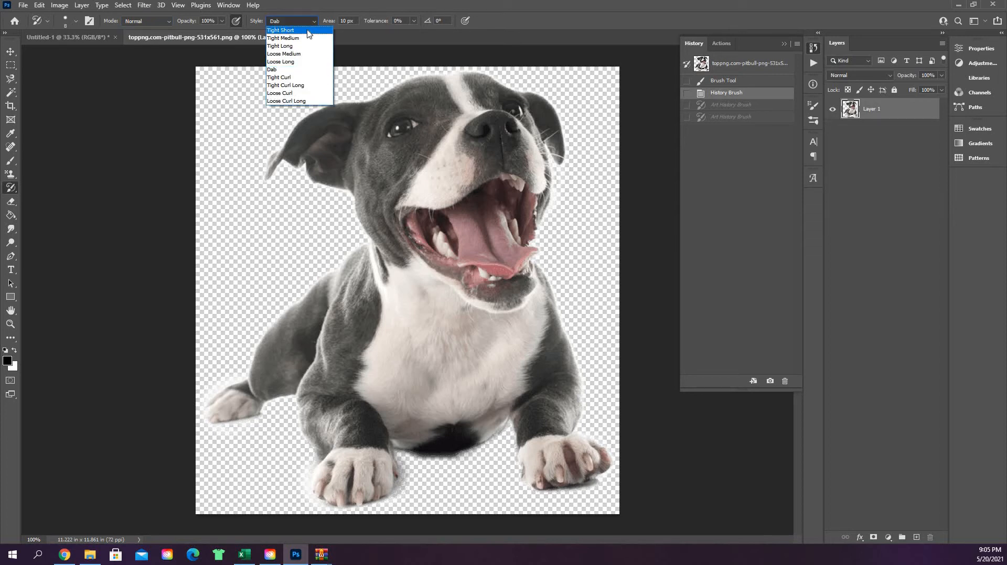
left_click(334, 101)
left_click(383, 162)
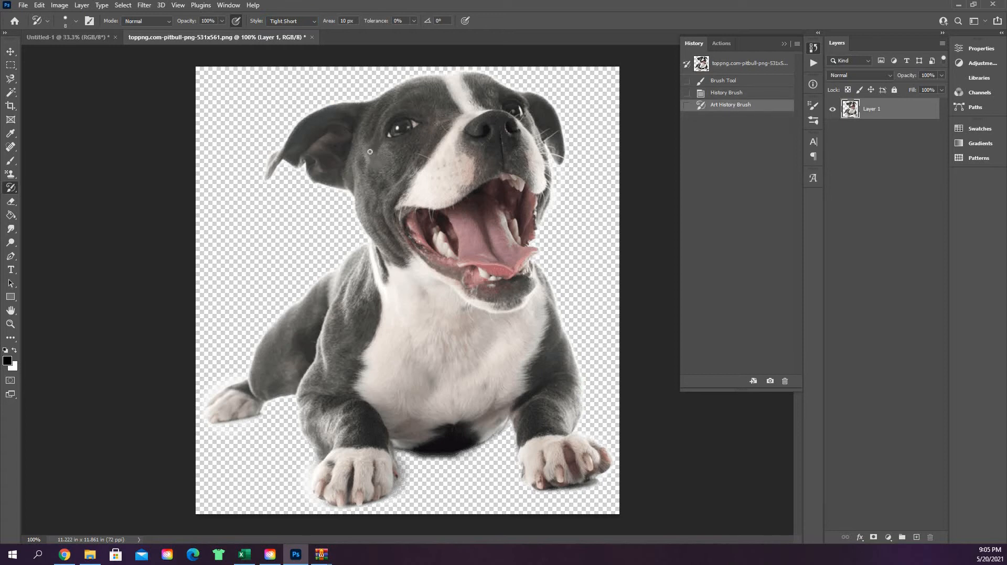
left_click(336, 65)
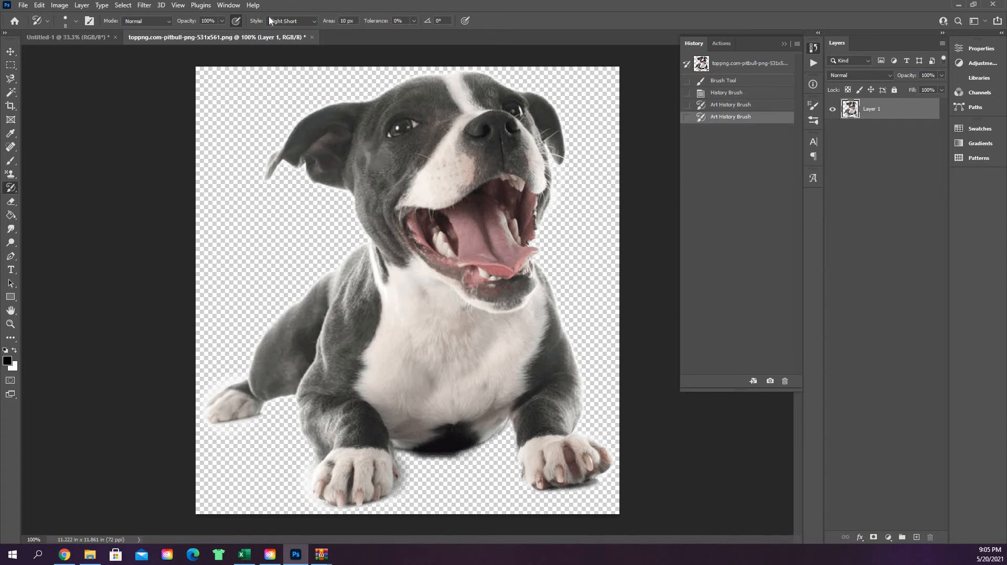
Step: Switch the brush style to Tight Medium and paint over the fur beside the dog's eye
left_click(294, 24)
left_click(303, 42)
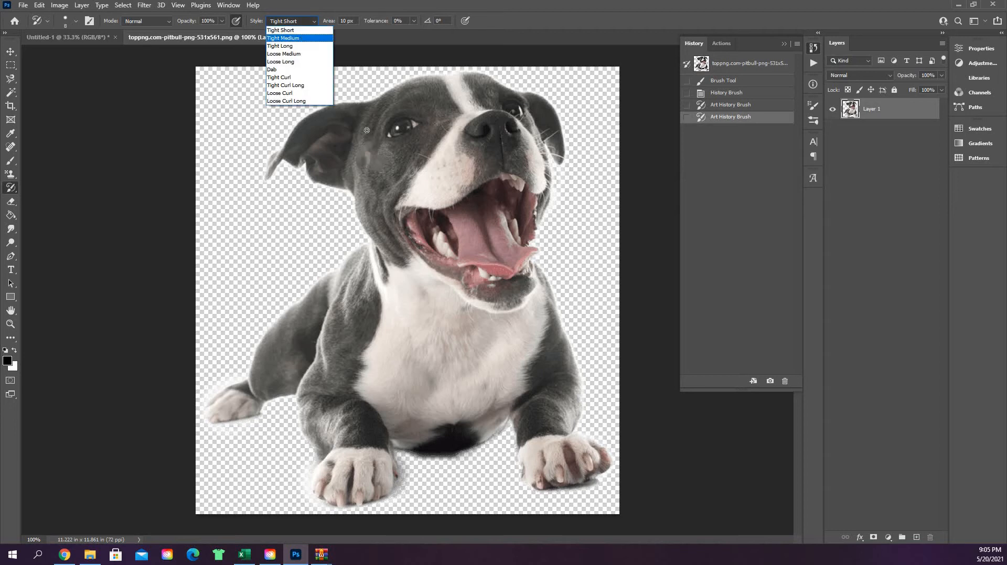
left_click(402, 153)
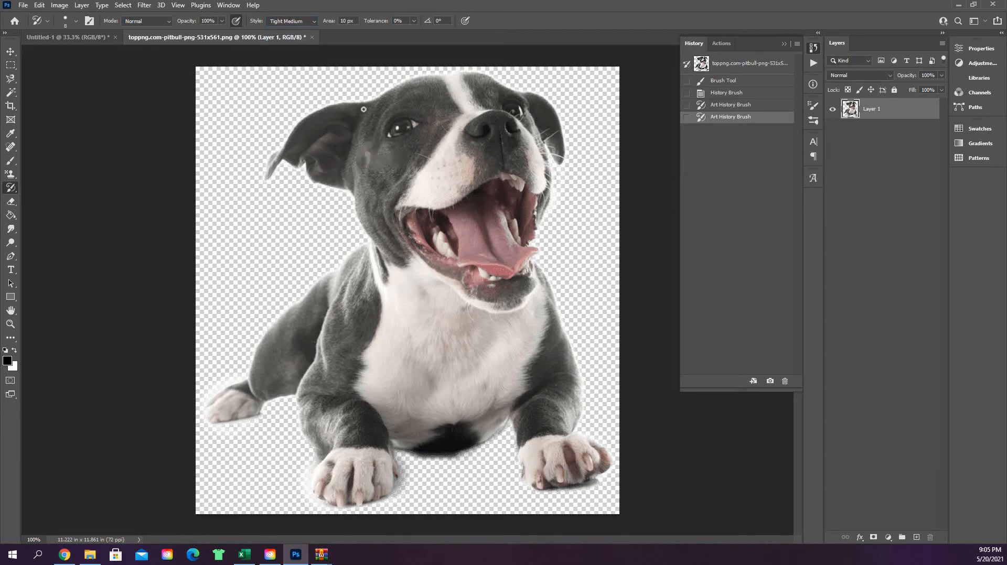
Step: Change the brush style to Dab and paint from the dog's cheek up toward the base of its ear
left_click(299, 22)
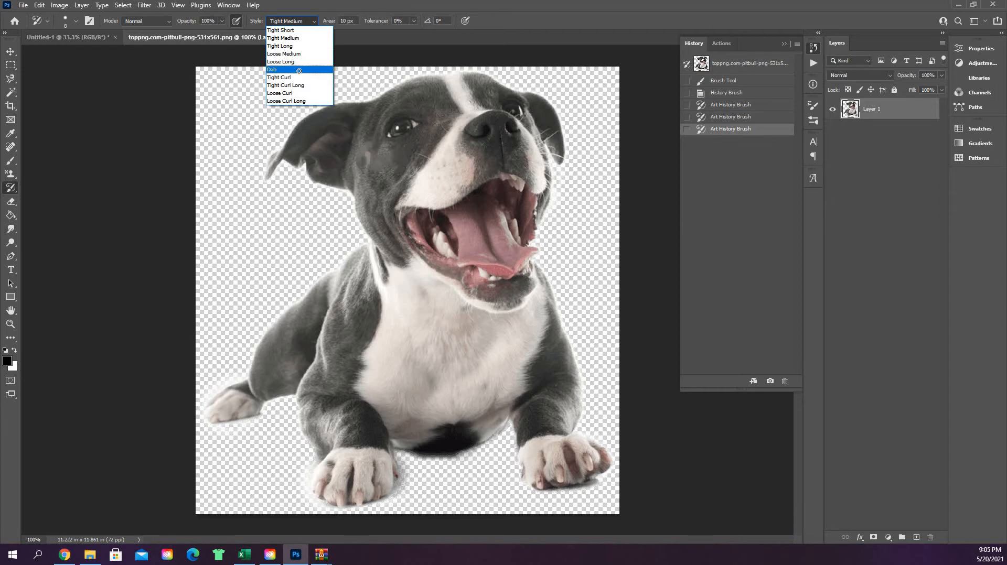
left_click(299, 71)
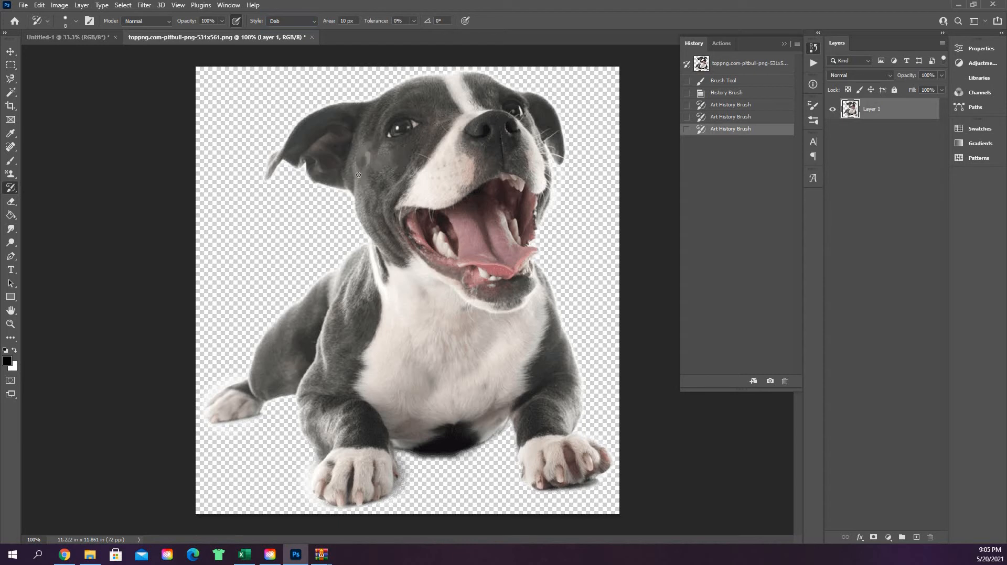
mouse_move(354, 159)
left_mouse_down()
mouse_move(352, 188)
mouse_move(381, 141)
mouse_move(366, 112)
left_mouse_up()
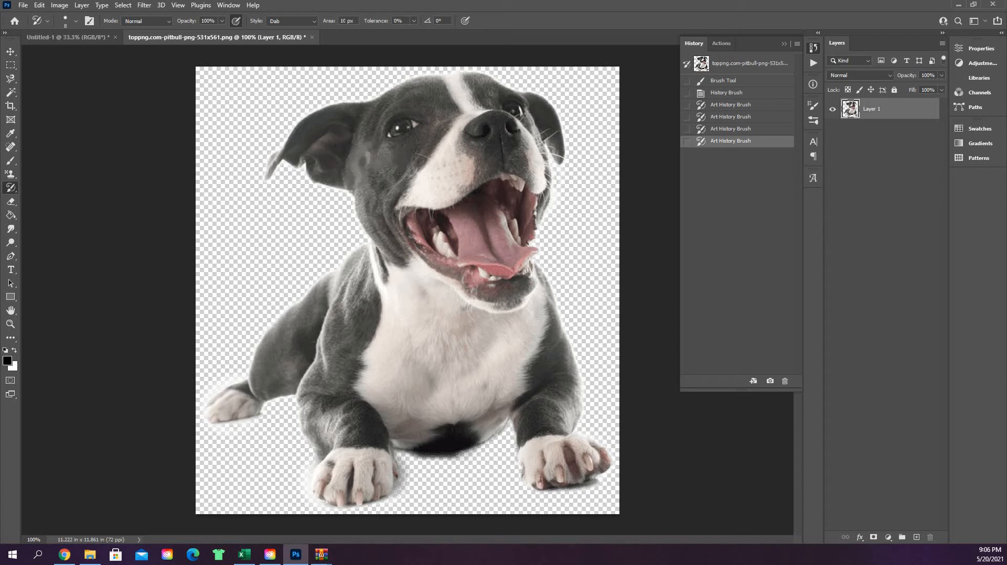
Step: Set the brush area to 50 px and paint over the dog's forehead, cheek, muzzle and eye
double_click(345, 21)
type("50")
mouse_move(437, 100)
left_mouse_down()
mouse_move(464, 112)
mouse_move(406, 94)
left_mouse_up()
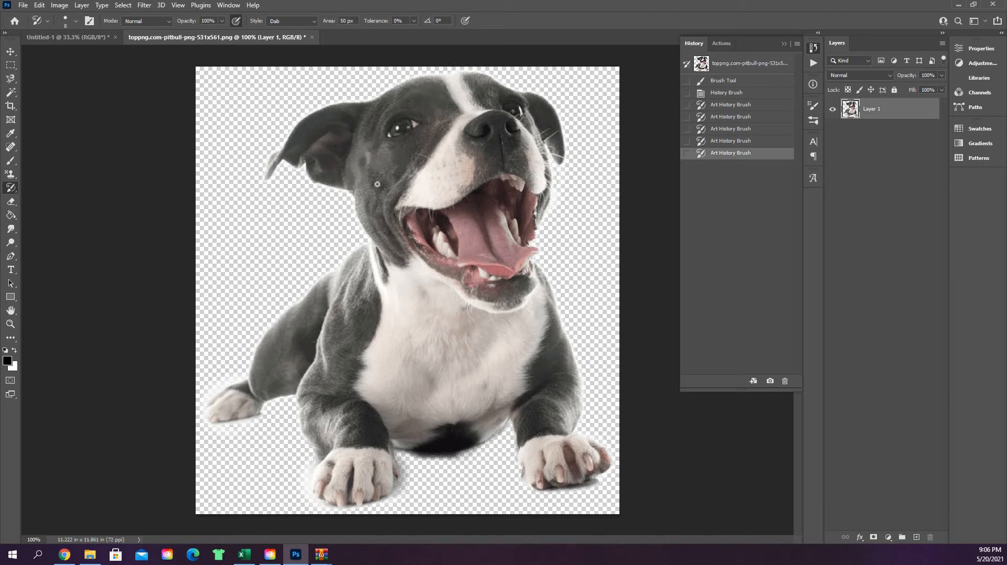
mouse_move(378, 185)
left_mouse_down()
mouse_move(394, 175)
mouse_move(385, 197)
left_mouse_up()
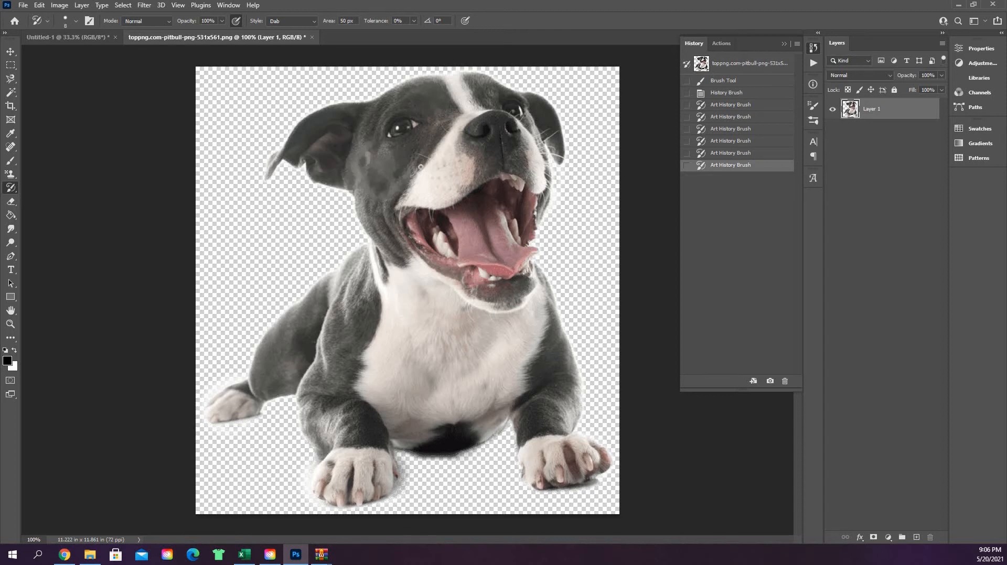
left_click_drag(376, 210, 409, 199)
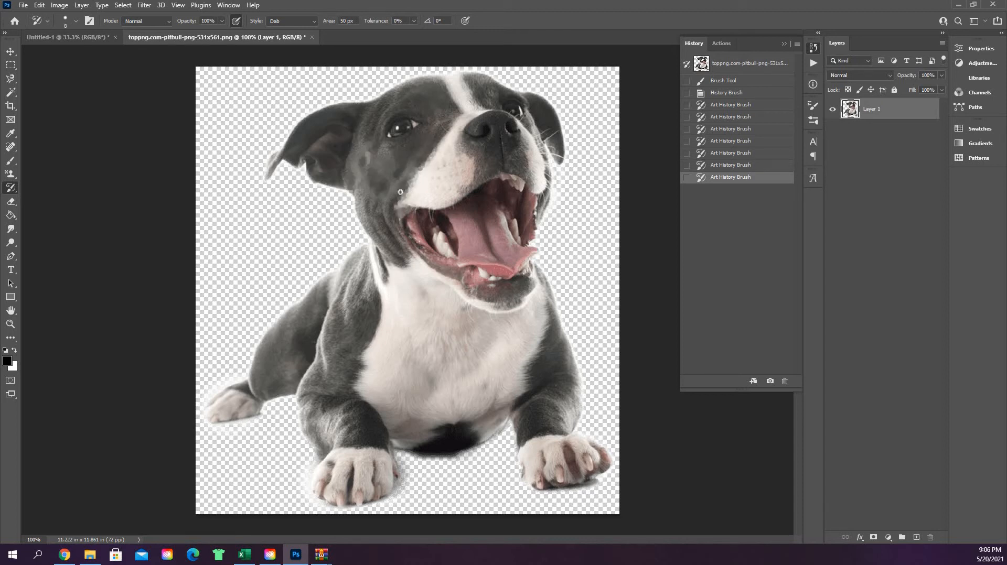
left_click_drag(451, 124, 426, 163)
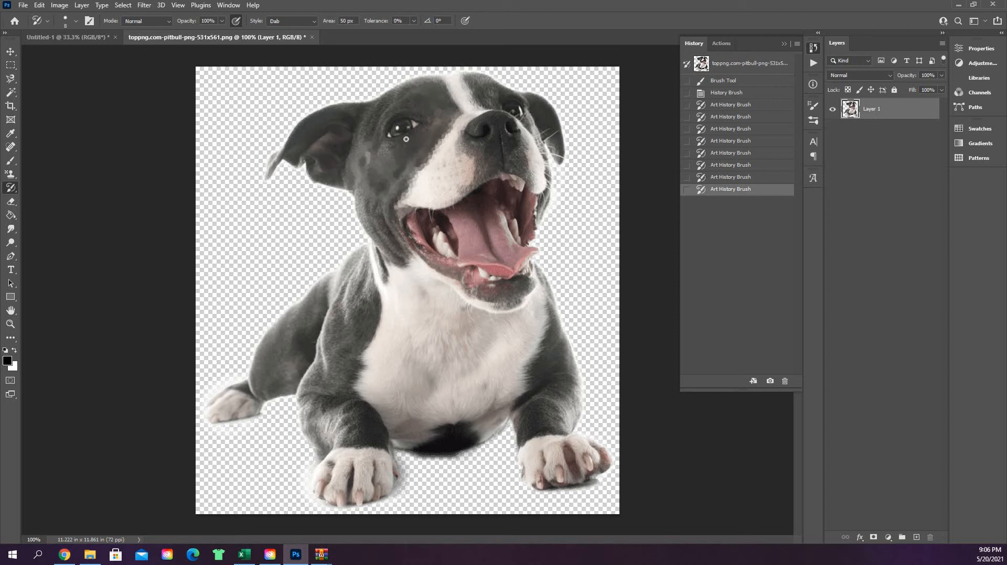
left_click(473, 144)
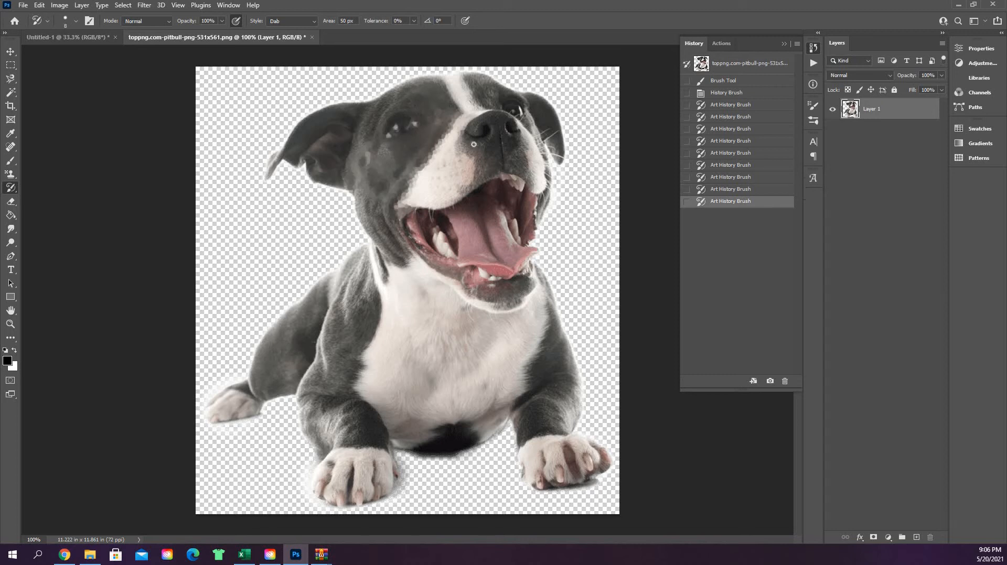
Step: Set the brush area to 10 px and paint over the dog's eye, the far side of its muzzle and its mouth
mouse_move(400, 133)
left_mouse_down()
mouse_move(412, 125)
mouse_move(412, 138)
left_mouse_up()
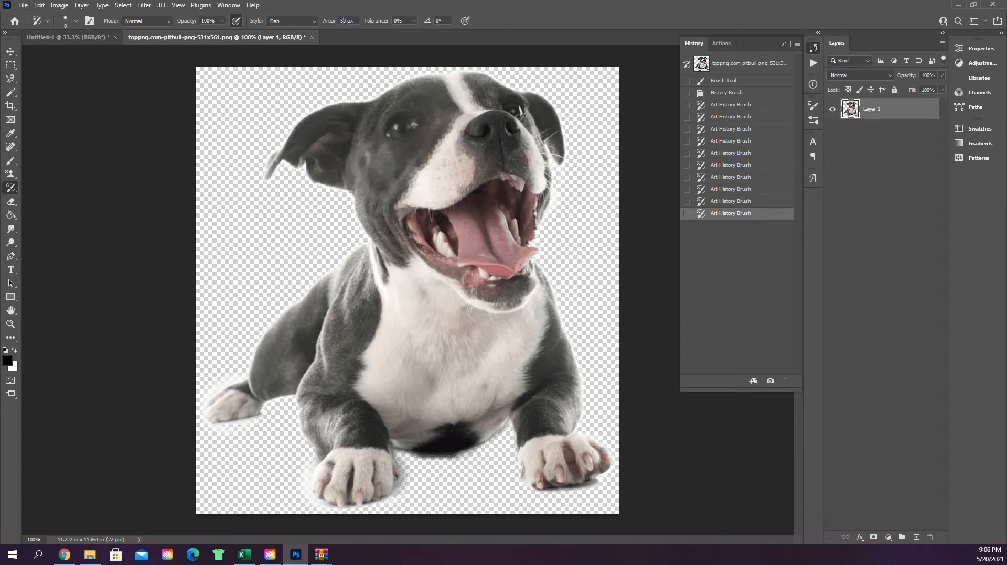
type("10")
key("Return")
mouse_move(402, 129)
left_mouse_down()
mouse_move(389, 135)
mouse_move(430, 132)
mouse_move(409, 127)
left_mouse_up()
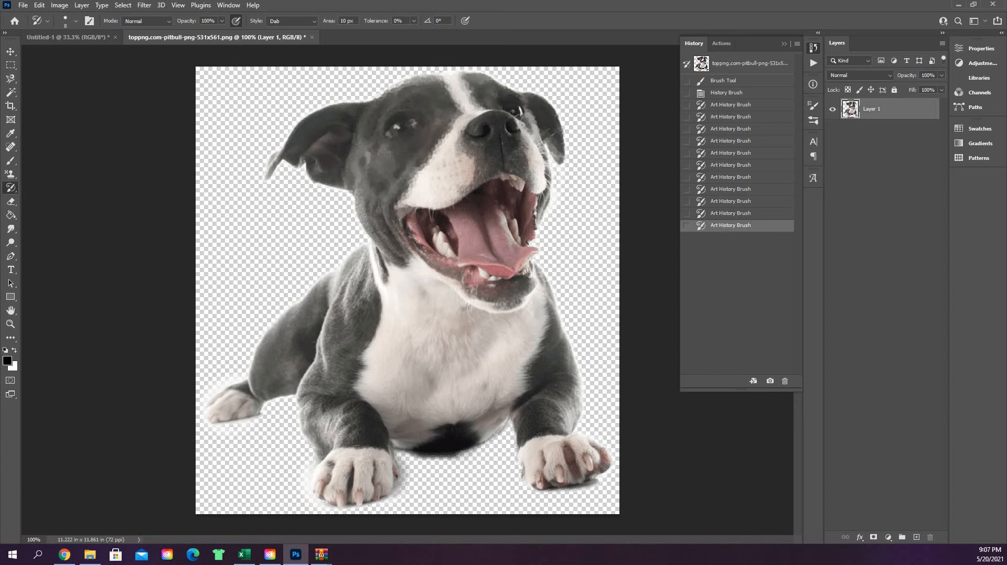
mouse_move(544, 176)
left_mouse_down()
mouse_move(540, 224)
mouse_move(538, 197)
mouse_move(533, 227)
left_mouse_up()
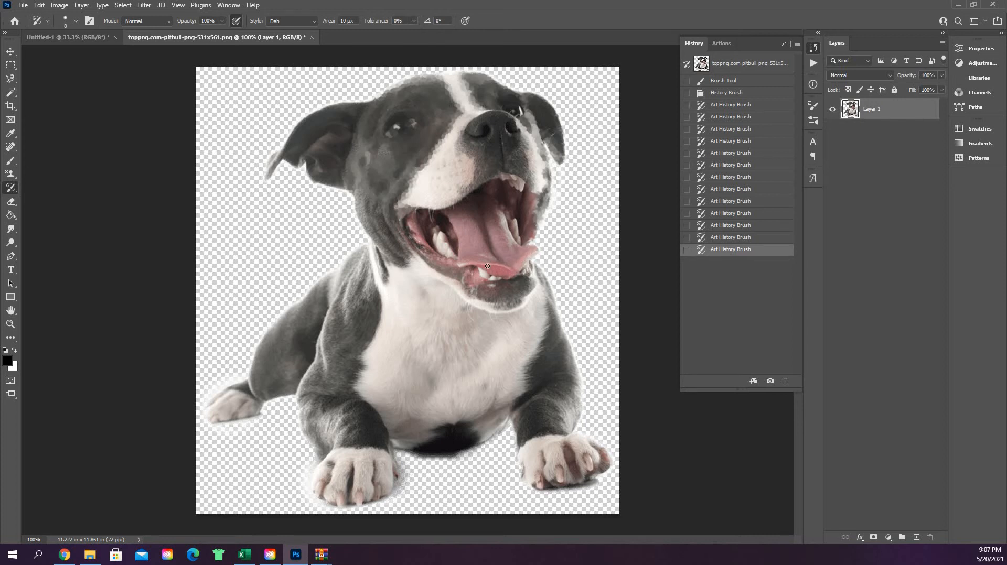
left_click(475, 177)
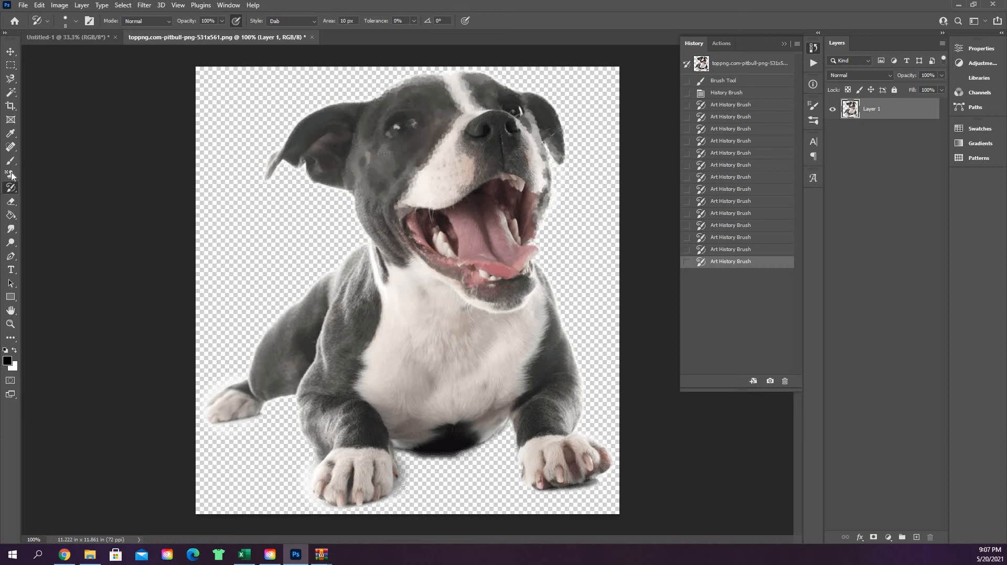
Step: Using the Wet Sponge brush from the legacy default brushes at 10 px, paint over the dog's mouth and drooping ear
left_click(75, 20)
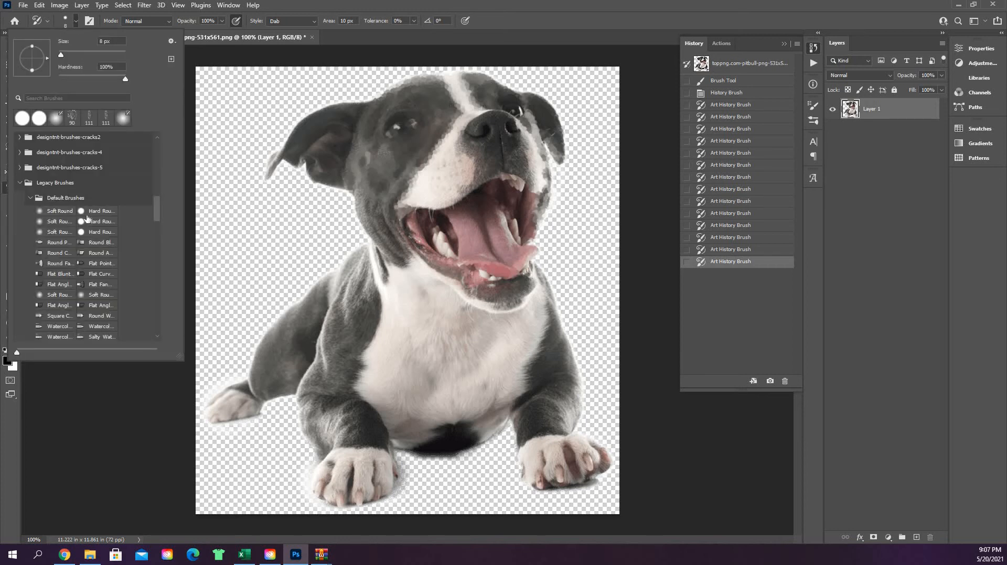
scroll(97, 265, "down", 5)
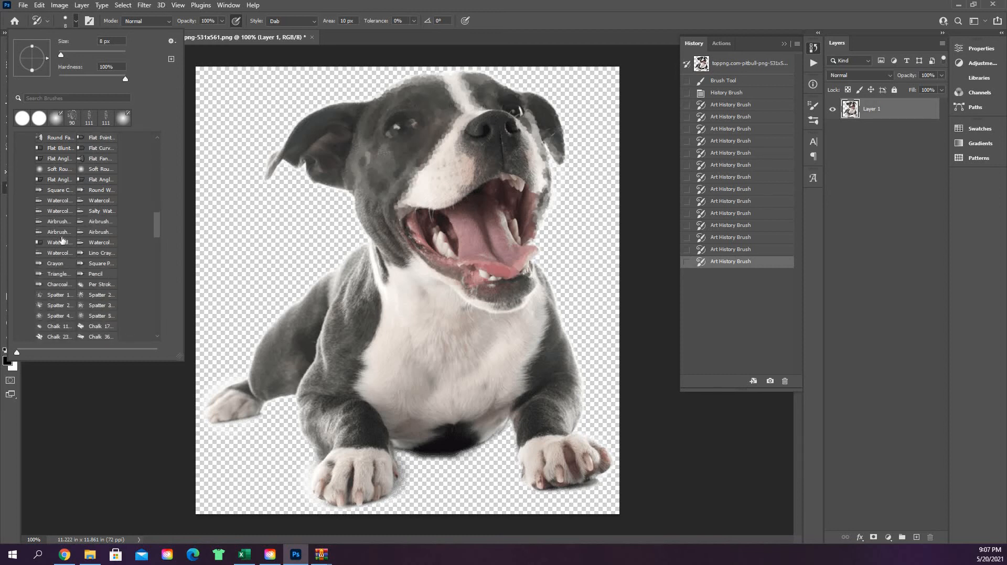
scroll(62, 240, "down", 5)
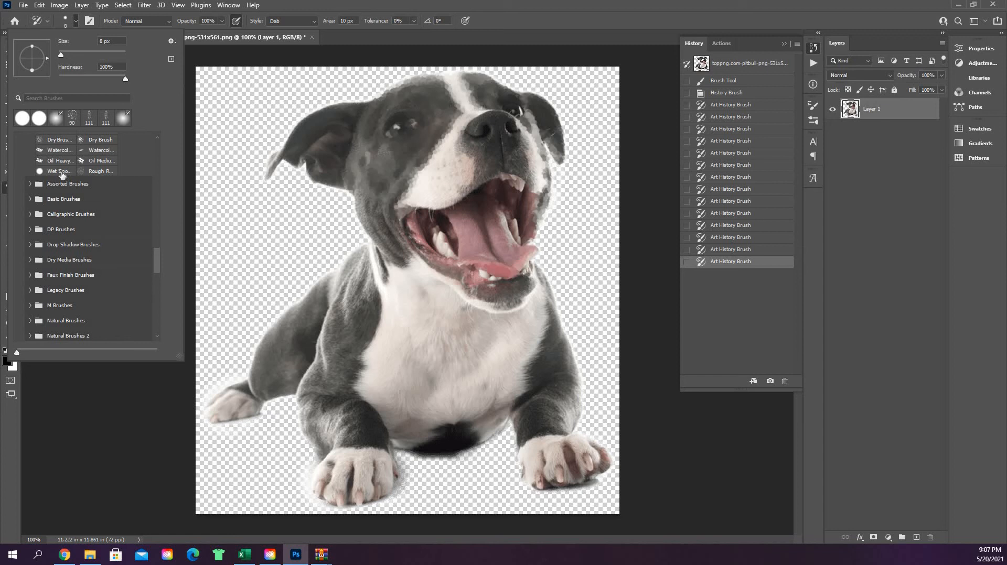
left_click(62, 172)
left_click(430, 125)
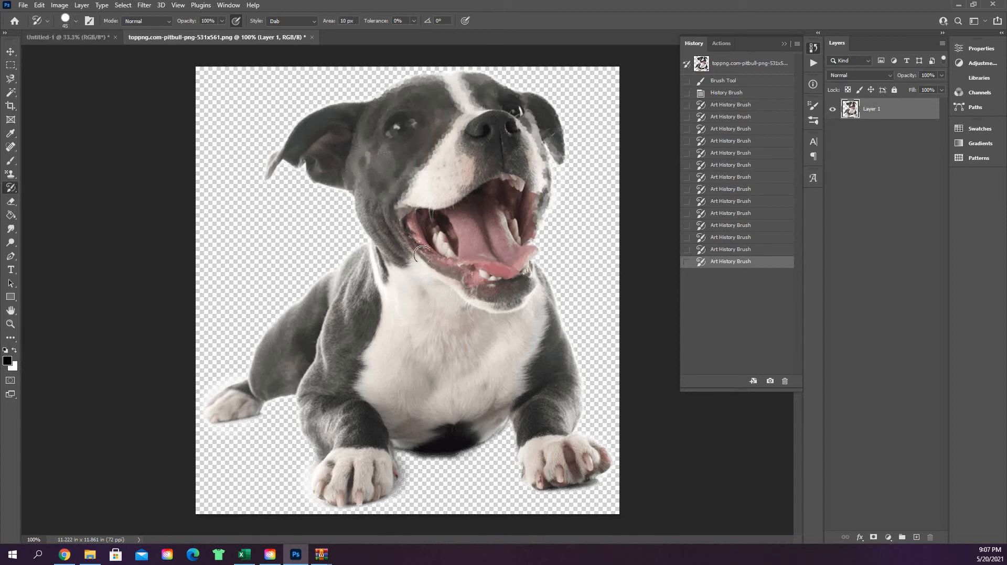
key("bracketleft")
key("bracketleft")
key("bracketleft")
key("bracketleft")
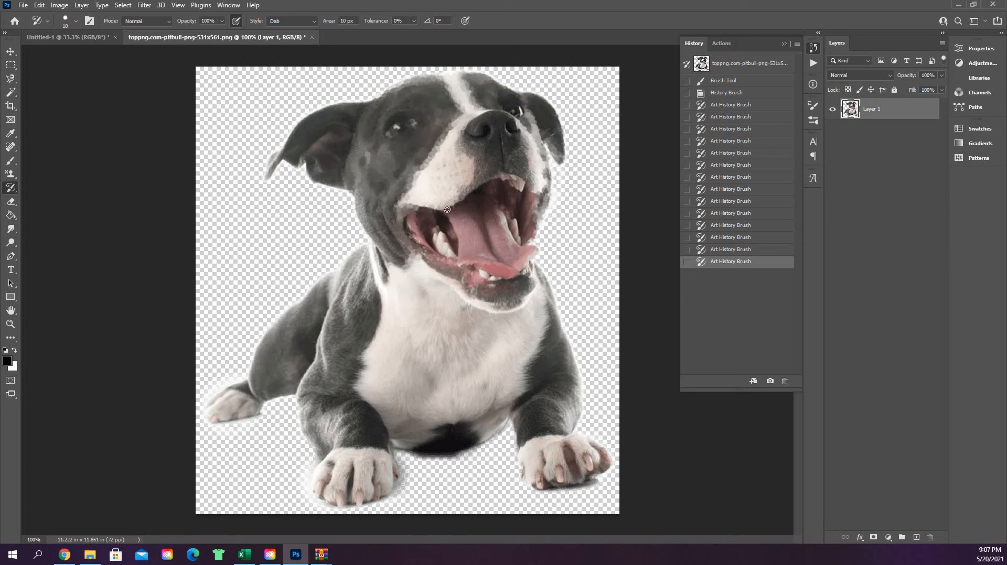
mouse_move(446, 210)
left_mouse_down()
mouse_move(484, 232)
mouse_move(463, 226)
left_mouse_up()
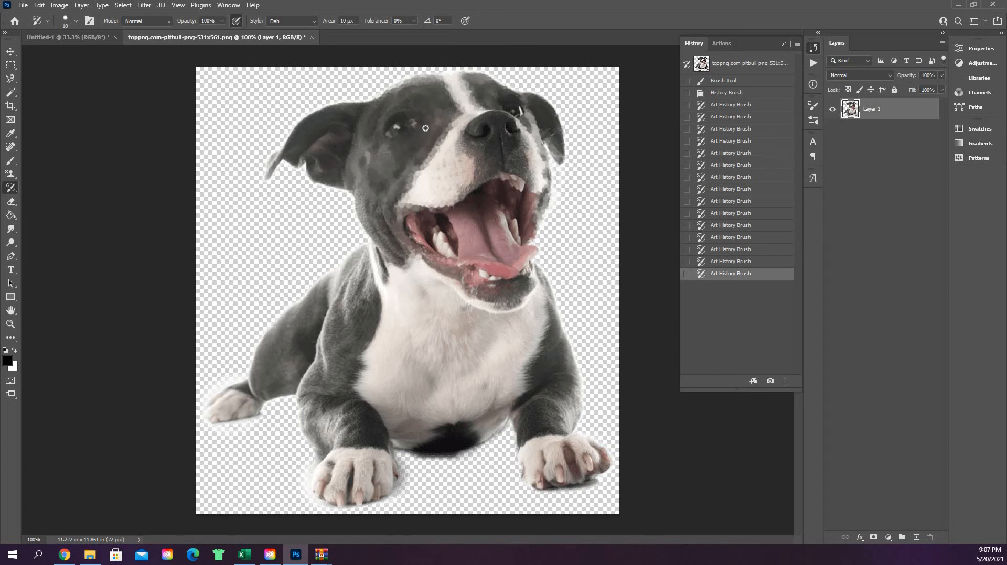
mouse_move(292, 149)
left_mouse_down()
mouse_move(264, 178)
mouse_move(294, 123)
mouse_move(281, 156)
mouse_move(303, 122)
mouse_move(360, 104)
mouse_move(307, 120)
mouse_move(318, 112)
mouse_move(315, 135)
mouse_move(286, 161)
mouse_move(301, 156)
mouse_move(321, 183)
mouse_move(351, 188)
mouse_move(324, 182)
mouse_move(354, 129)
left_mouse_up()
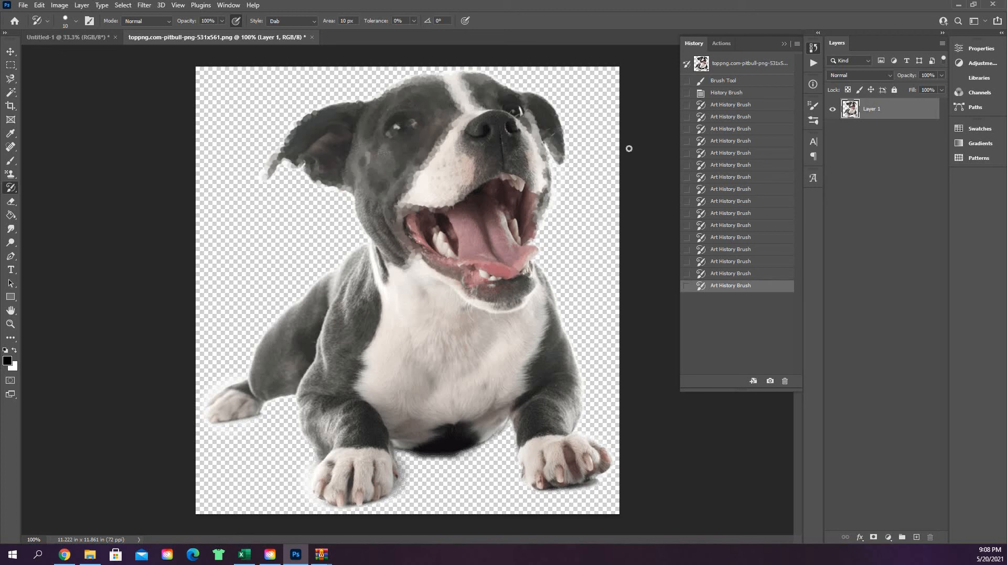
left_click(785, 44)
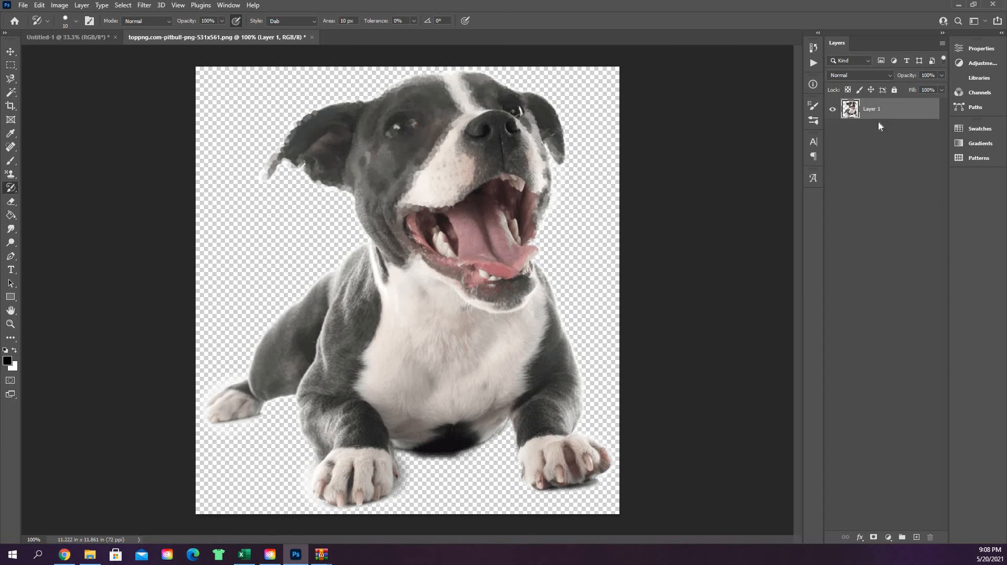
left_click(880, 129)
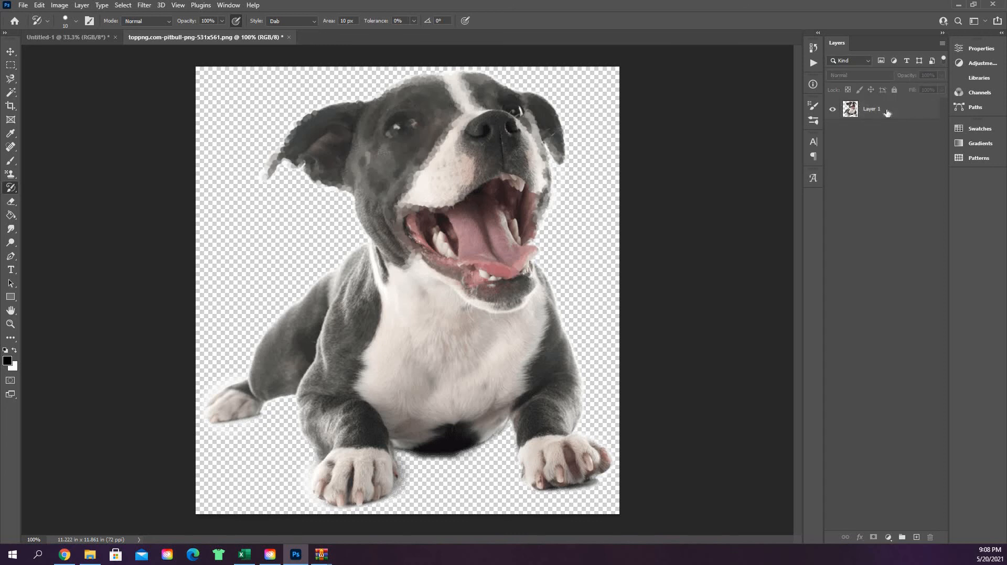
left_click(886, 113)
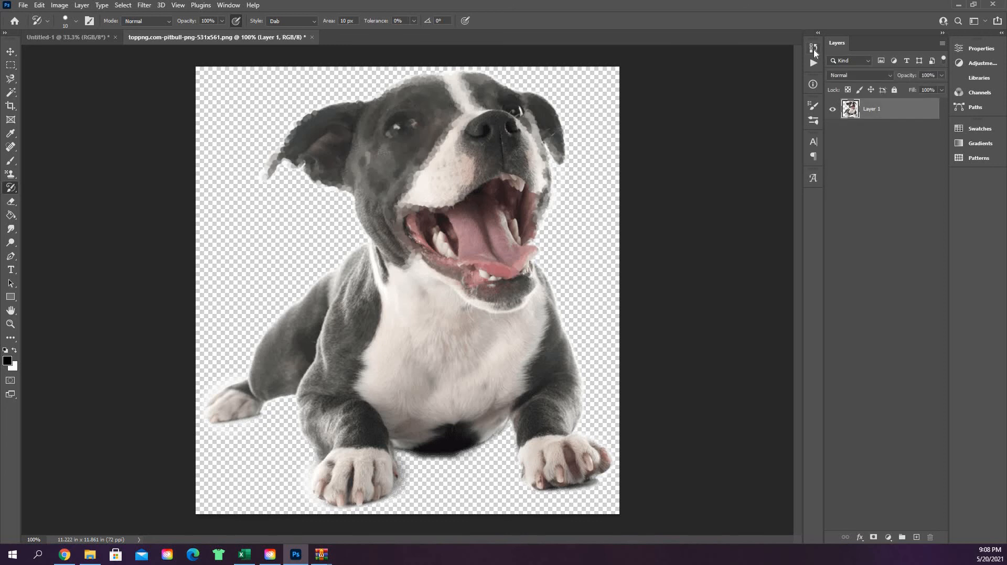
left_click(814, 48)
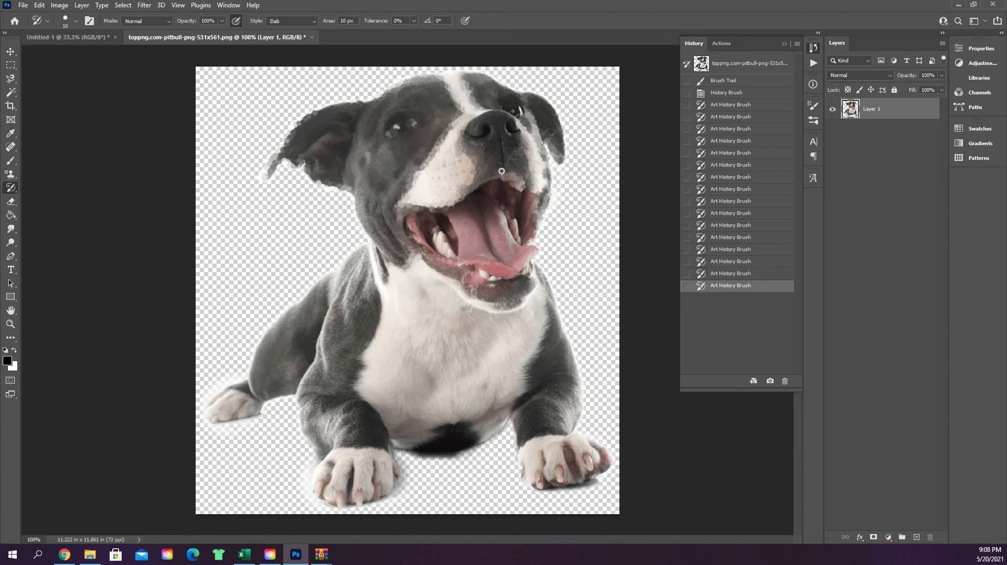
Step: Enlarge the brush to 30 px and paint over the dog's nose and upper chest
left_click(497, 121)
key("bracketright")
key("bracketright")
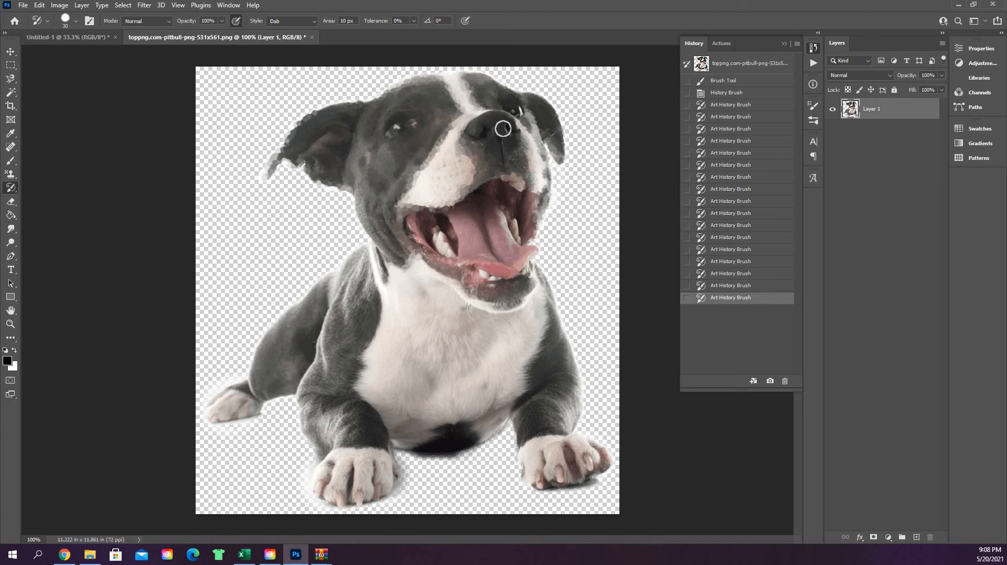
left_click(478, 136)
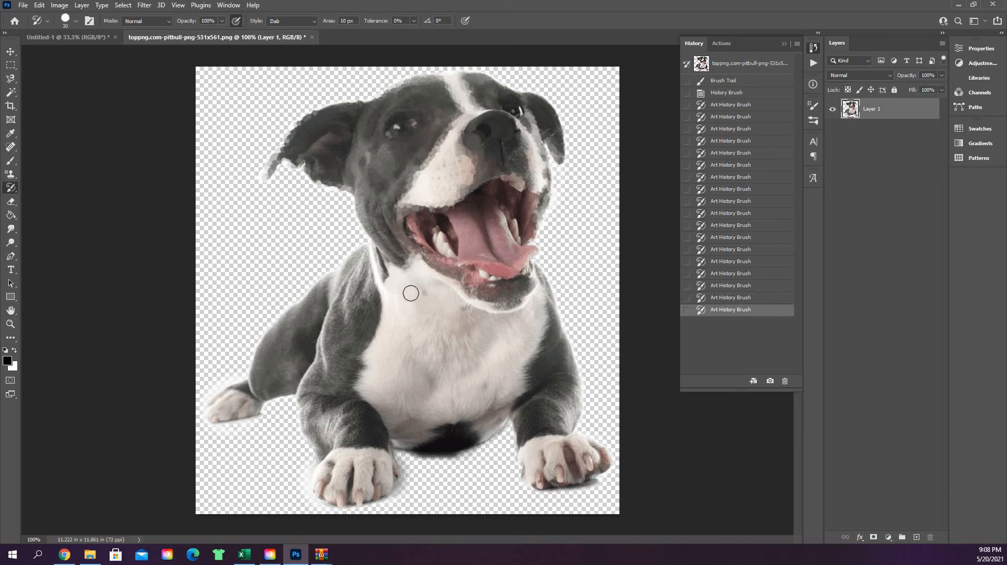
mouse_move(411, 293)
left_mouse_down()
mouse_move(374, 258)
mouse_move(399, 280)
mouse_move(406, 312)
mouse_move(520, 329)
mouse_move(448, 328)
mouse_move(426, 308)
left_mouse_up()
Step: Reduce the brush to 9 px and paint along the edges of the dog's neck, head and ears
key("bracketleft")
key("bracketleft")
key("bracketleft")
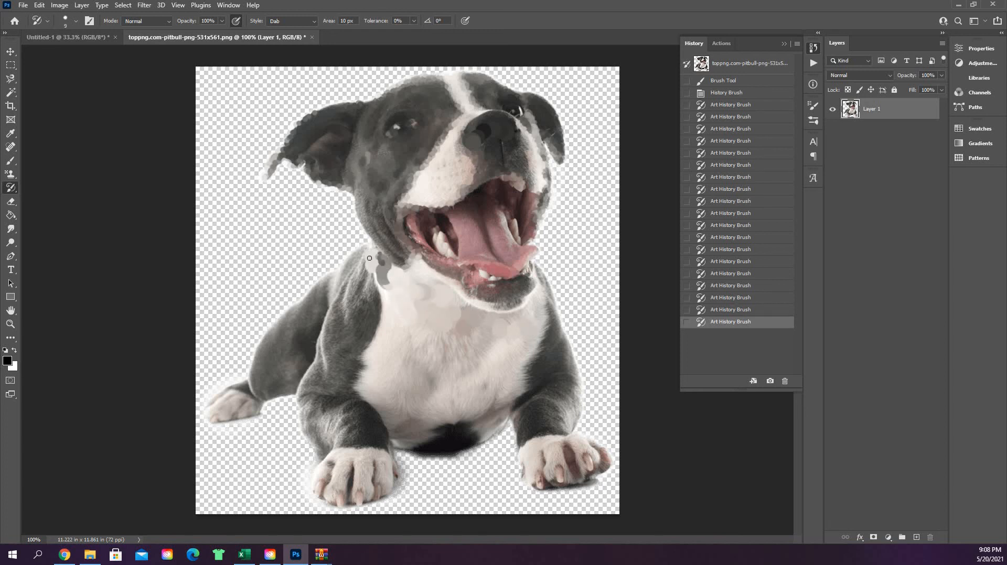
mouse_move(369, 258)
left_mouse_down()
mouse_move(383, 285)
mouse_move(386, 273)
mouse_move(414, 279)
mouse_move(389, 270)
mouse_move(398, 262)
mouse_move(377, 243)
mouse_move(381, 226)
mouse_move(360, 210)
mouse_move(360, 198)
mouse_move(404, 246)
mouse_move(398, 203)
mouse_move(386, 199)
mouse_move(389, 160)
mouse_move(378, 175)
mouse_move(367, 156)
mouse_move(340, 185)
mouse_move(289, 158)
mouse_move(270, 174)
mouse_move(318, 116)
mouse_move(295, 127)
mouse_move(328, 106)
mouse_move(463, 78)
mouse_move(505, 86)
mouse_move(512, 112)
mouse_move(597, 174)
left_mouse_up()
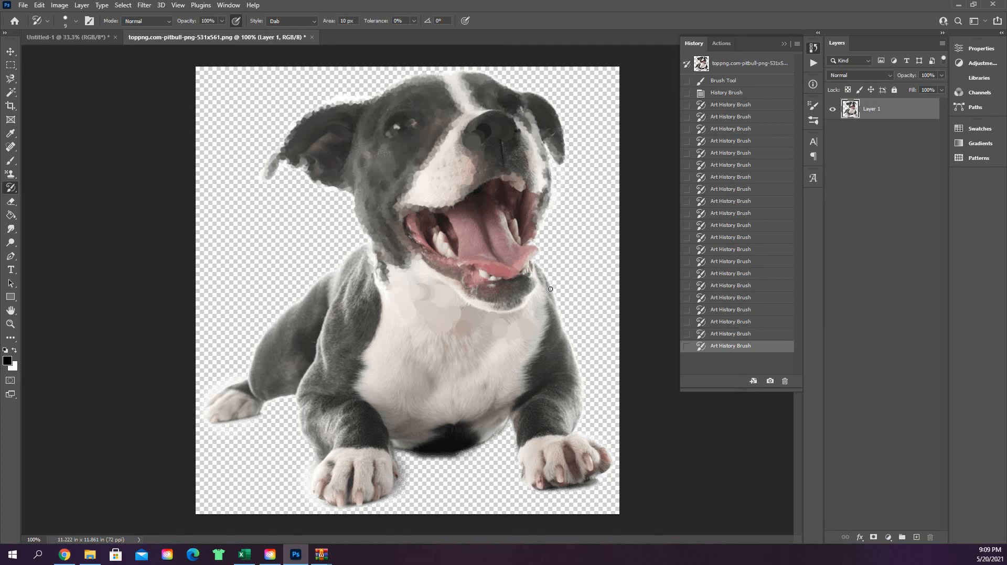